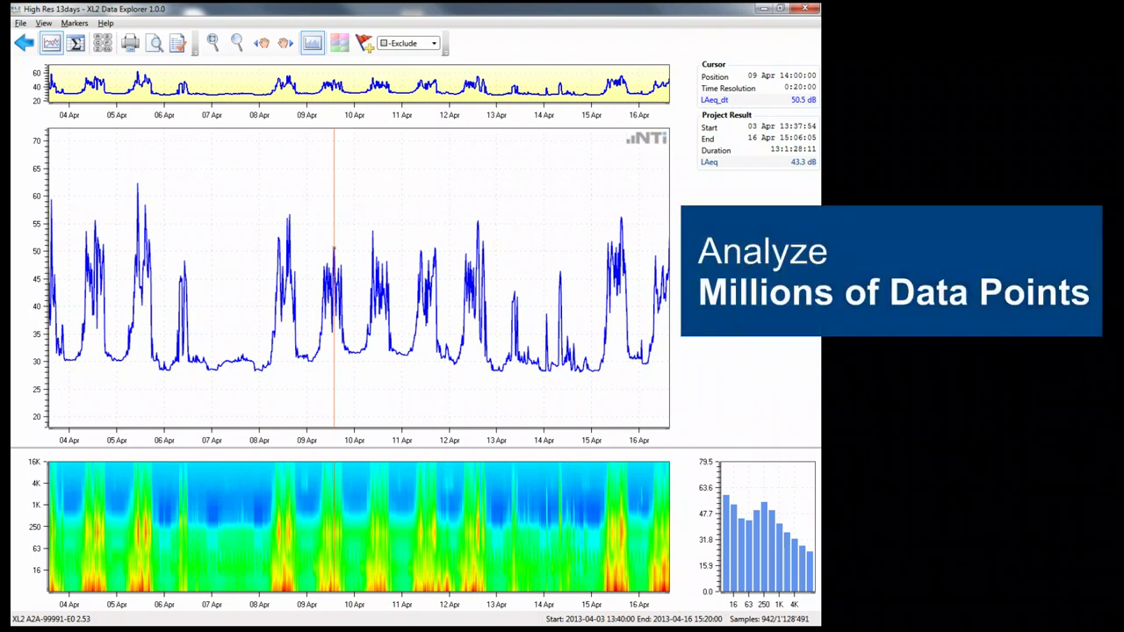
# Zoom the level chart in and out, then play Demo 1's audio from about 12:02:26.
pyautogui.scroll(10, 332, 279)
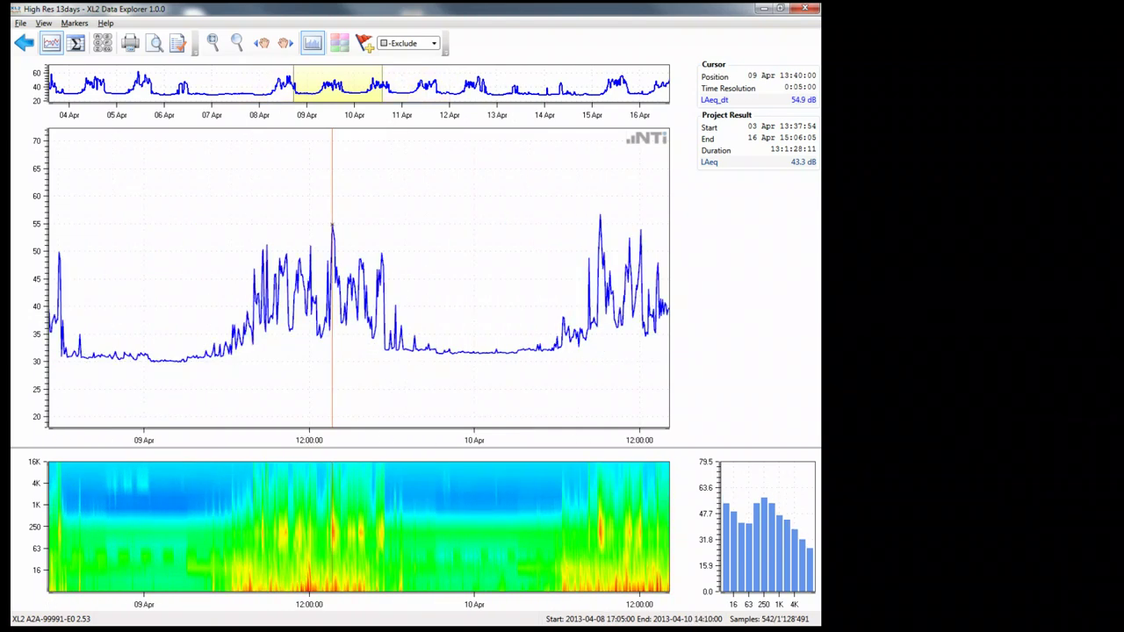
pyautogui.scroll(8, 331, 279)
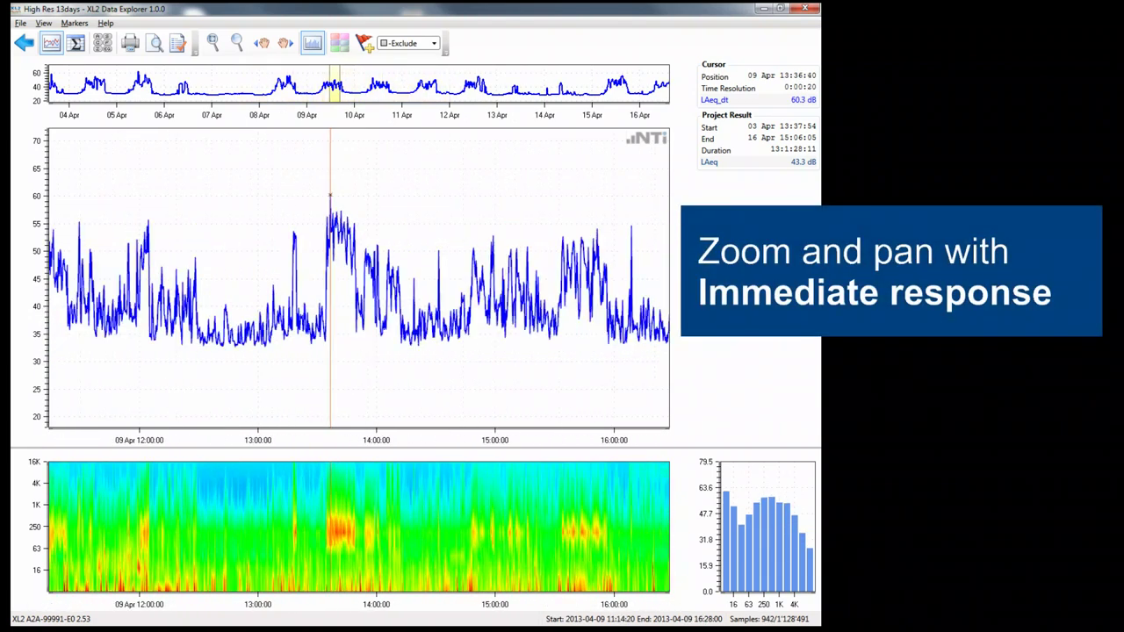
pyautogui.scroll(4, 331, 278)
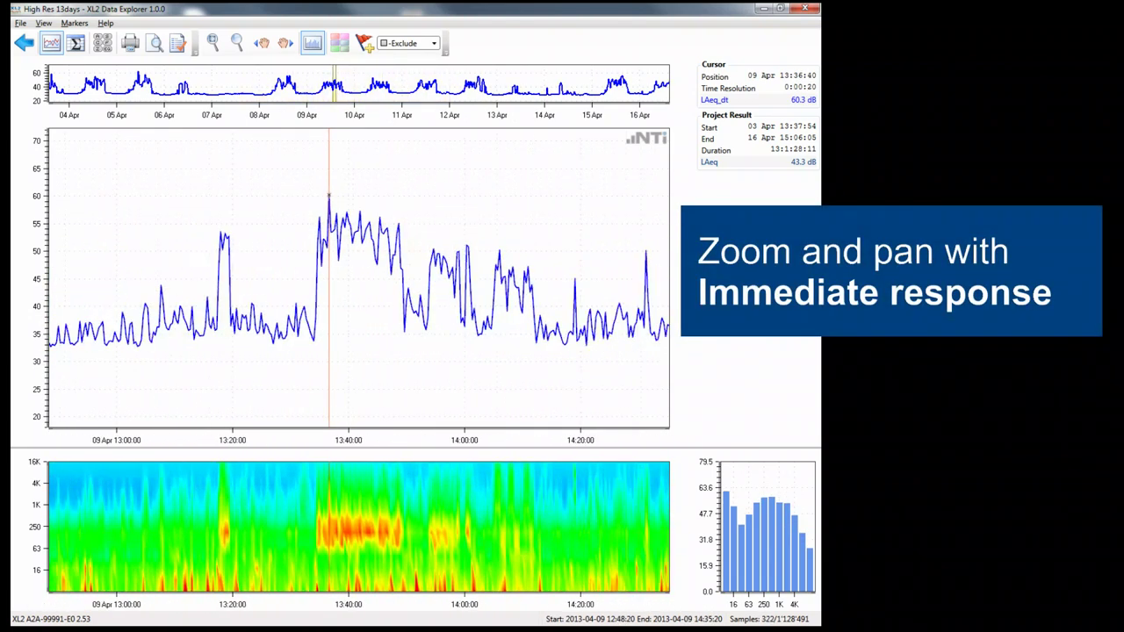
pyautogui.scroll(-4, 331, 278)
pyautogui.scroll(-8, 331, 279)
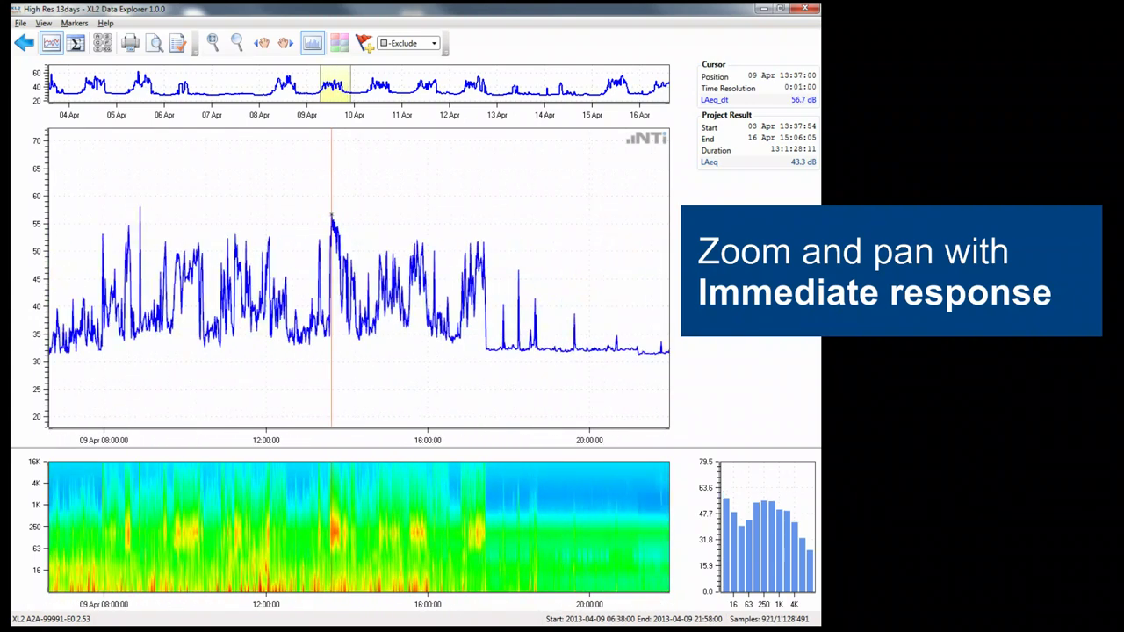
pyautogui.scroll(-6, 331, 278)
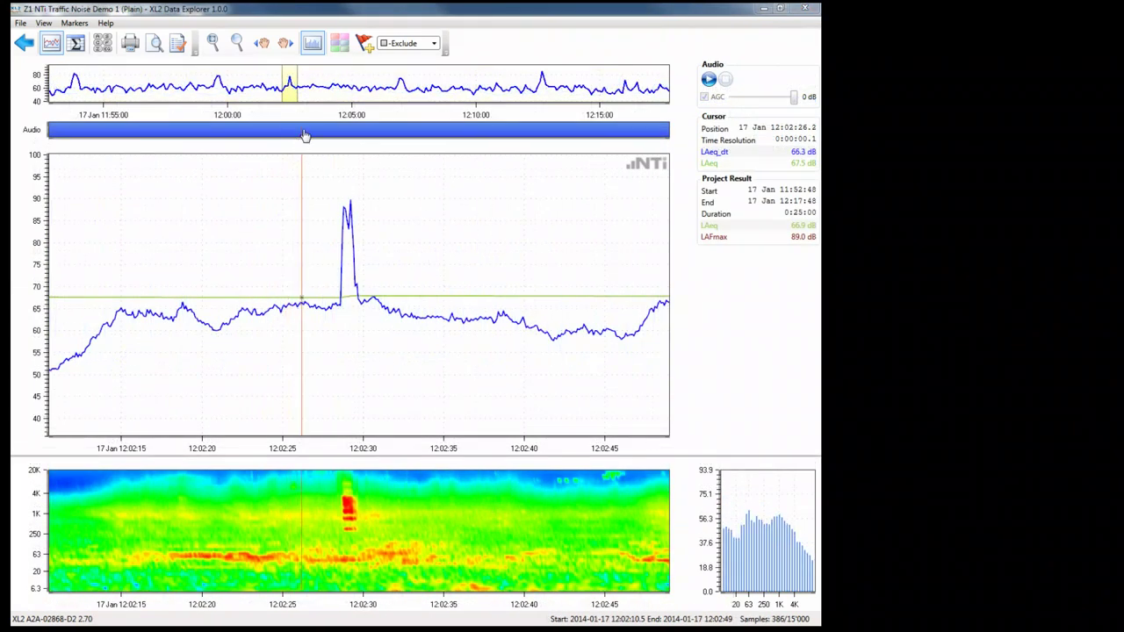
pyautogui.click(305, 132)
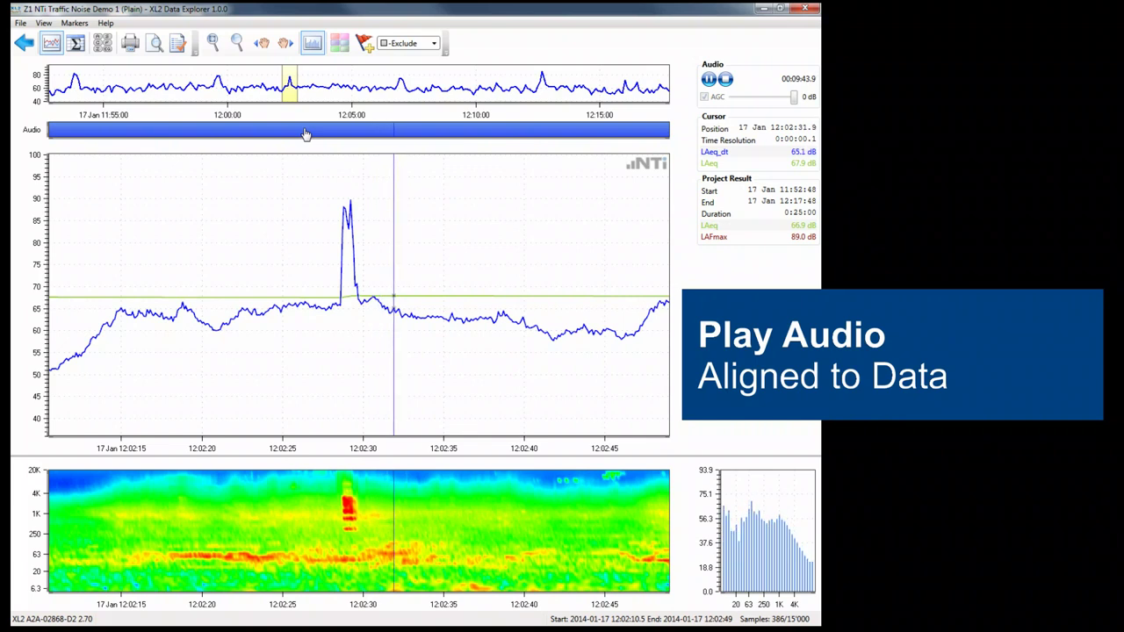
# Pause playback and mark 12:02:27–12:02:31 as an Exclude region over the peak.
pyautogui.press('space')
pyautogui.click(365, 44)
pyautogui.moveTo(318, 182); pyautogui.dragTo(383, 183)
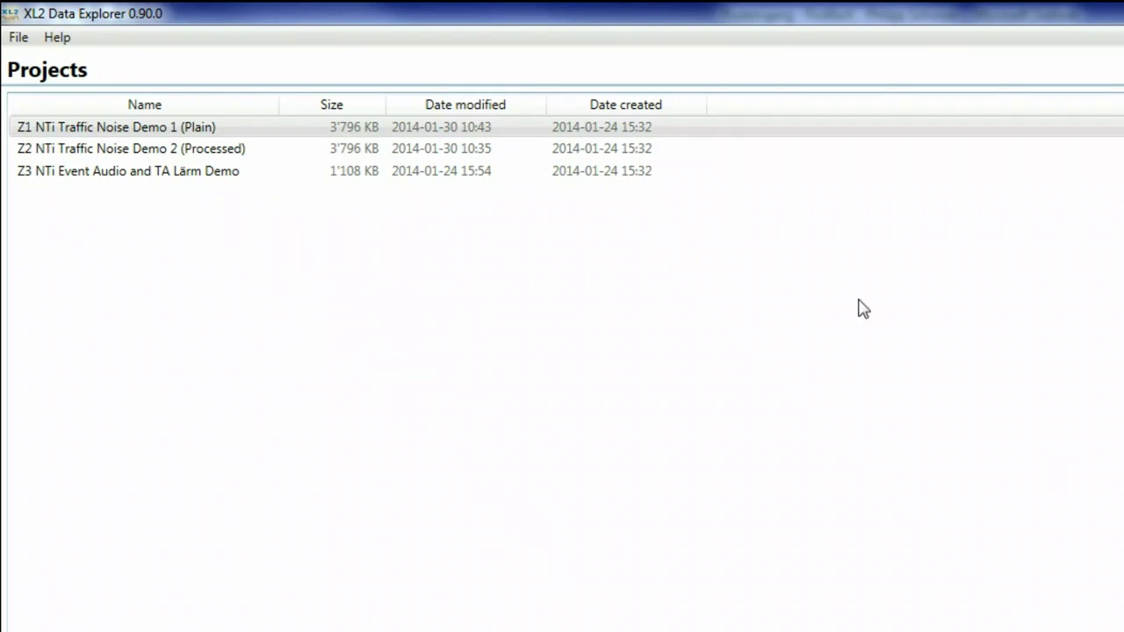
# Open the Z1 NTi Traffic Noise Demo 1 (Plain) project from the Projects list.
pyautogui.doubleClick(709, 127)
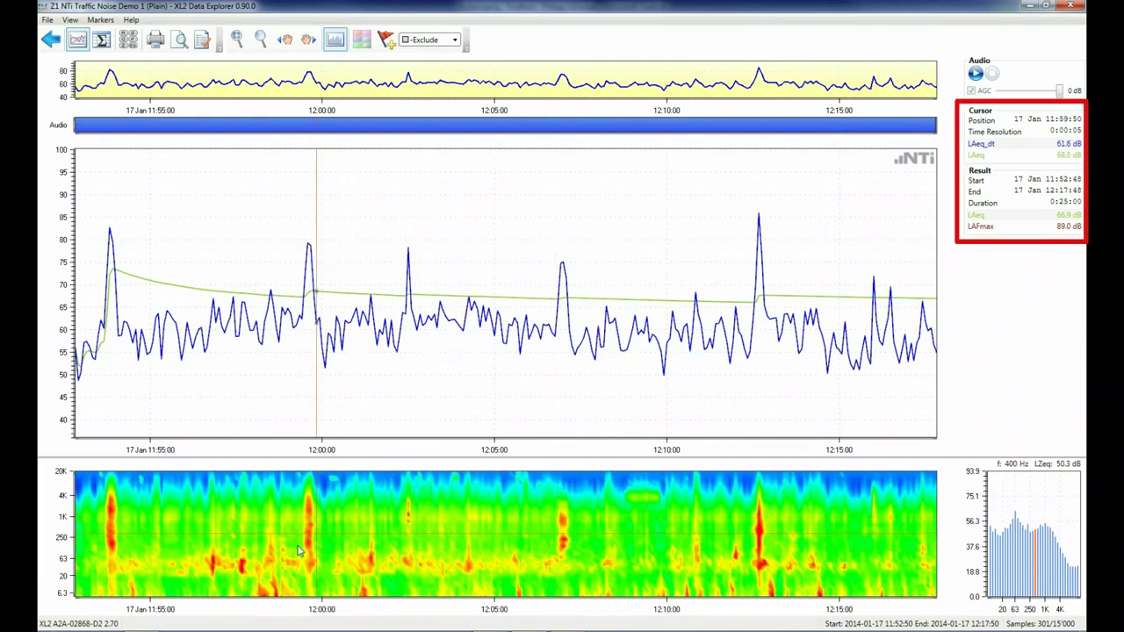
# Lock the spectrogram cursor at 11:59:45, then unlock it and move it to about 12:04:40.
pyautogui.rightClick(315, 504)
pyautogui.click(335, 509)
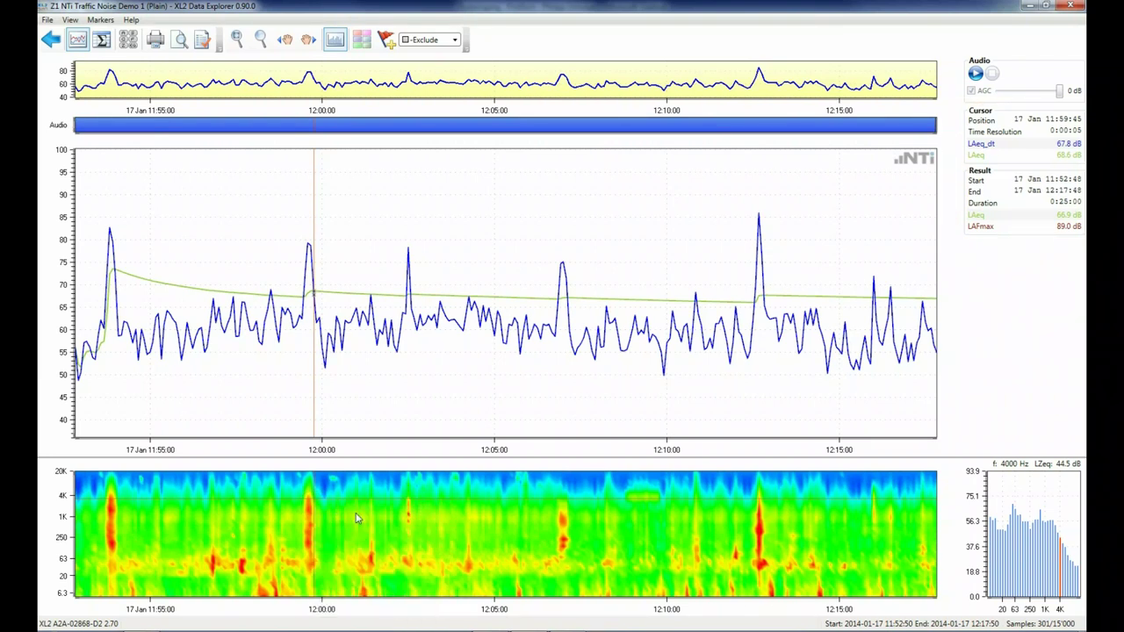
pyautogui.rightClick(408, 525)
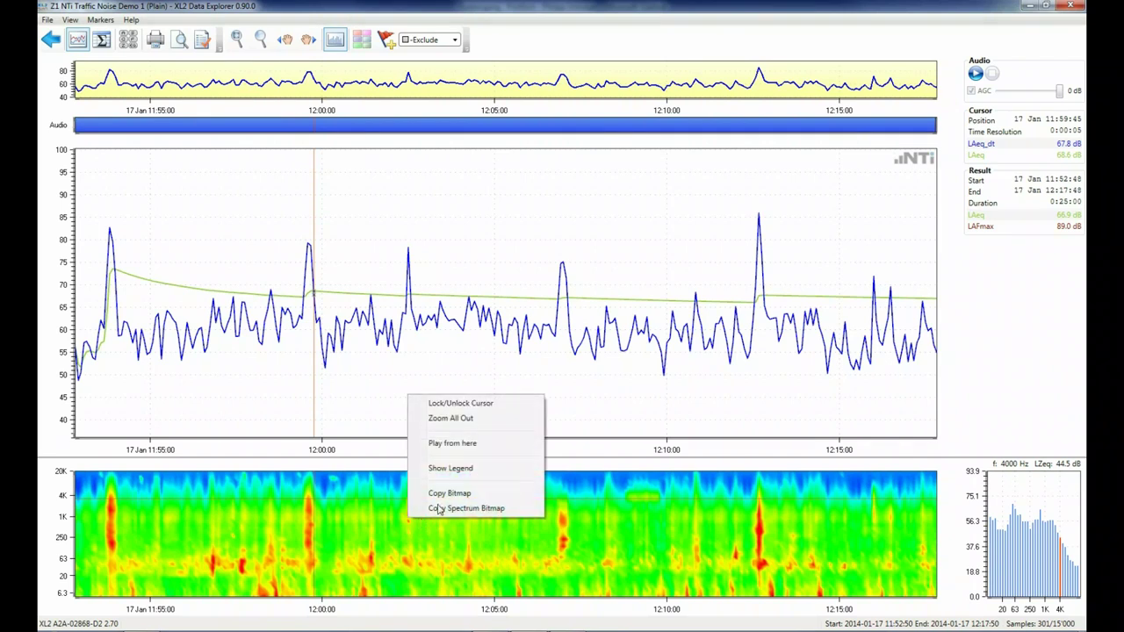
pyautogui.click(465, 404)
pyautogui.click(484, 409)
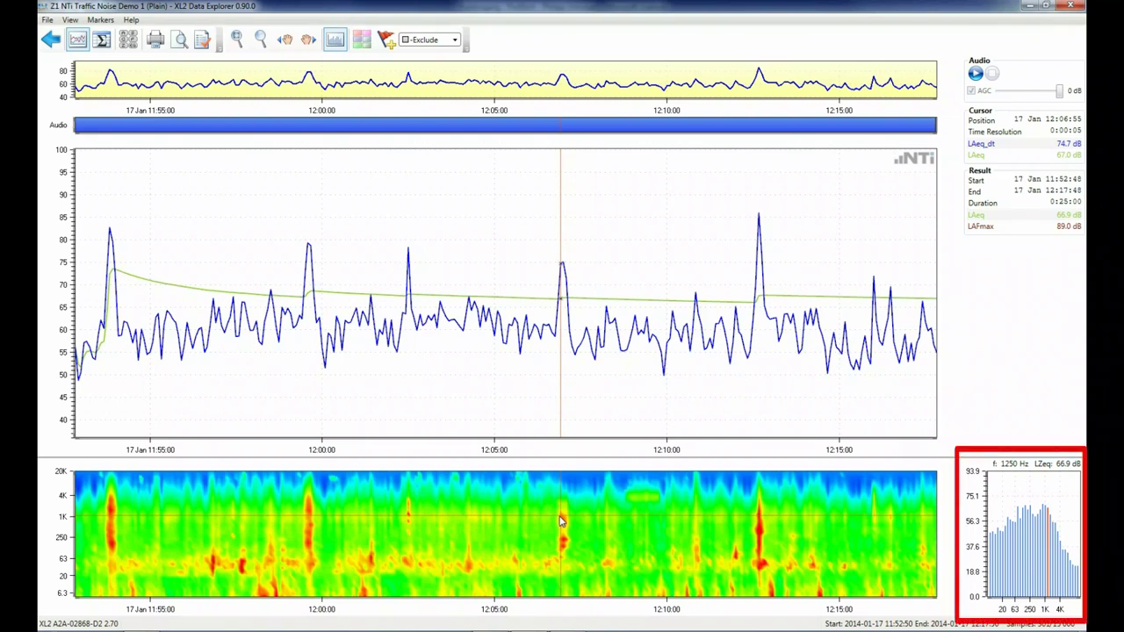
# Sweep the cursor across the chart from about 12:09:50 to 12:15:55.
pyautogui.moveTo(562, 522); pyautogui.dragTo(700, 248)
pyautogui.click(718, 193)
pyautogui.moveTo(719, 195); pyautogui.dragTo(906, 348)
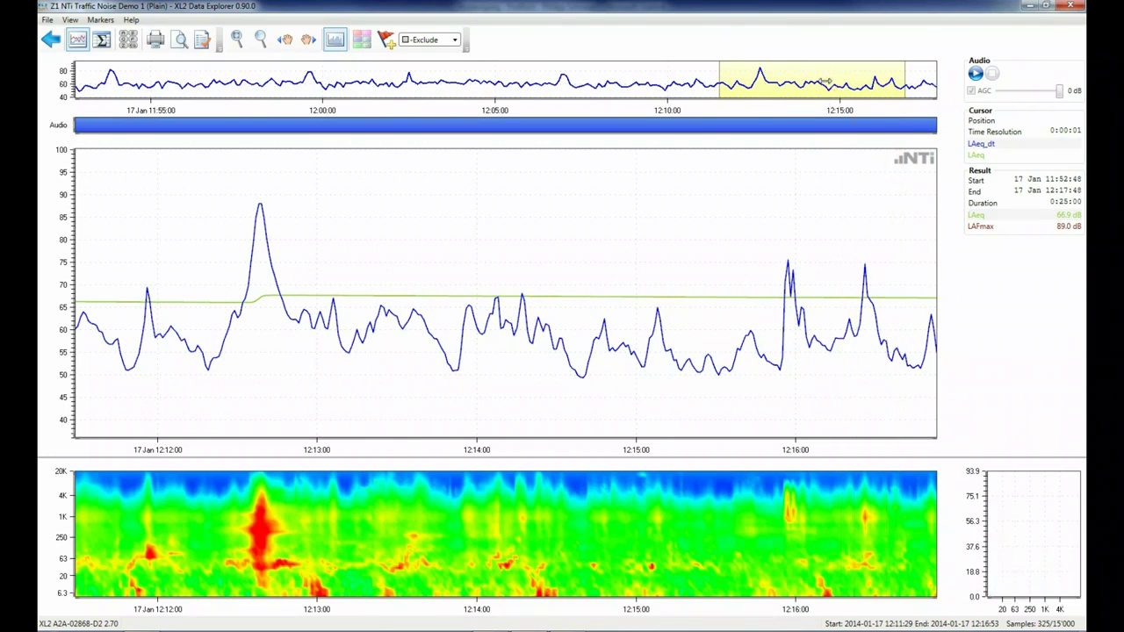
# Pan to 12:00–12:05, play and stop audio near 12:02:28, then pan to the final minutes.
pyautogui.moveTo(801, 82); pyautogui.dragTo(417, 84)
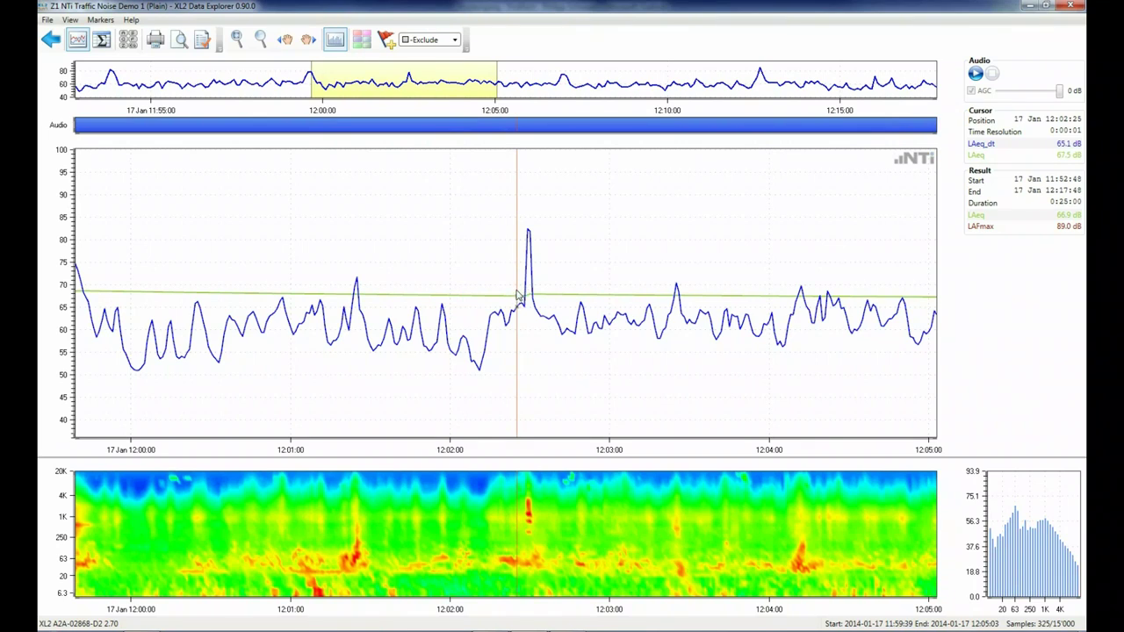
pyautogui.click(527, 132)
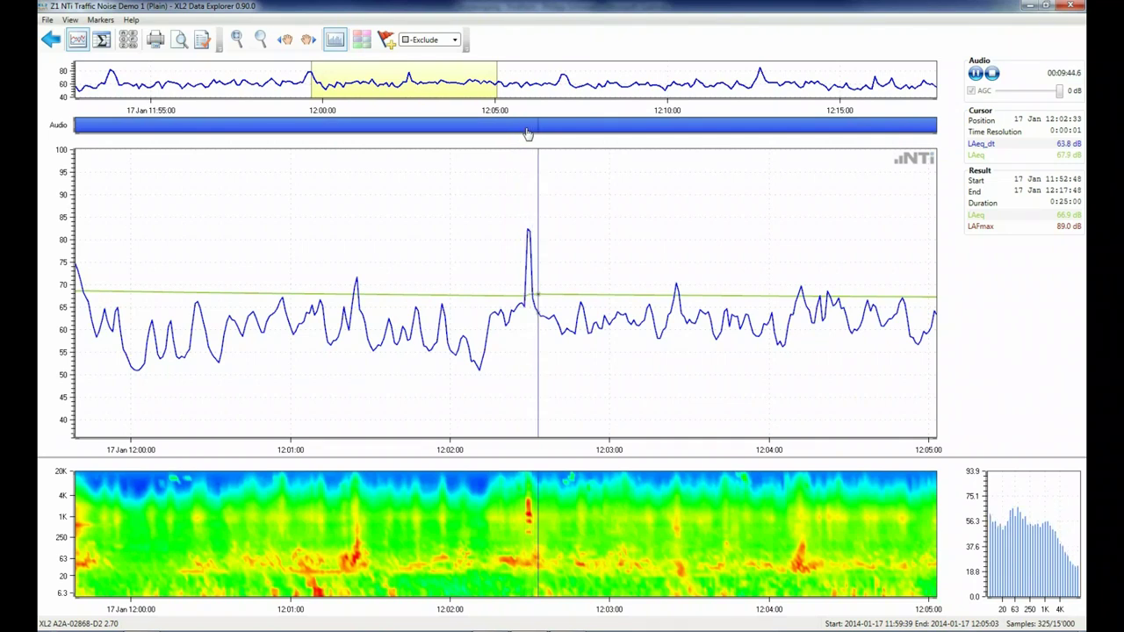
pyautogui.press('space')
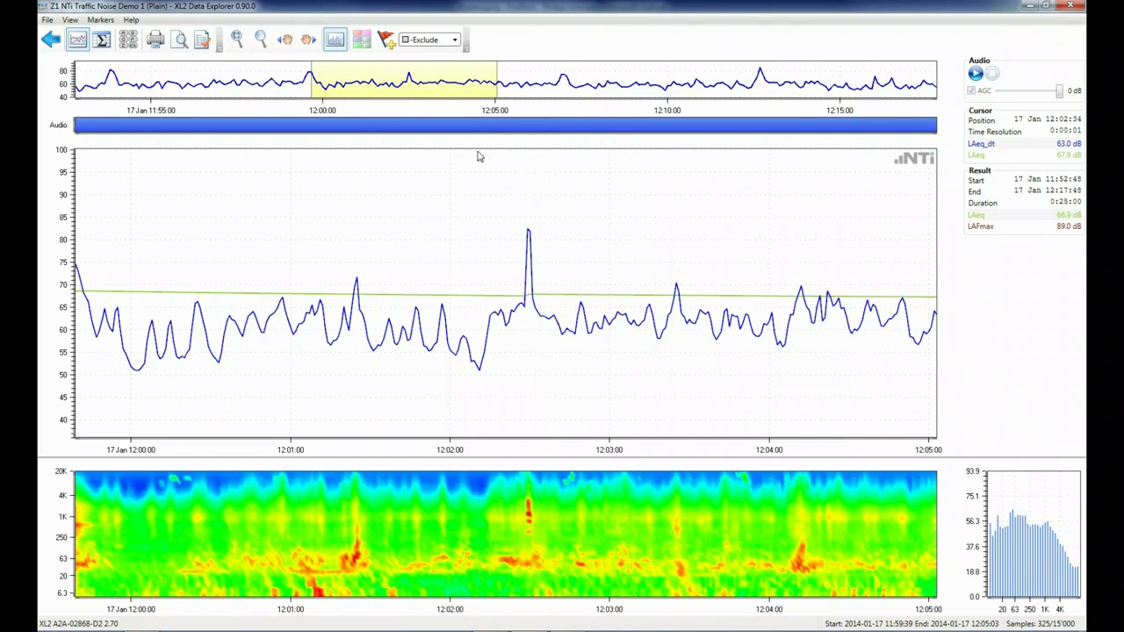
pyautogui.moveTo(438, 79); pyautogui.dragTo(855, 87)
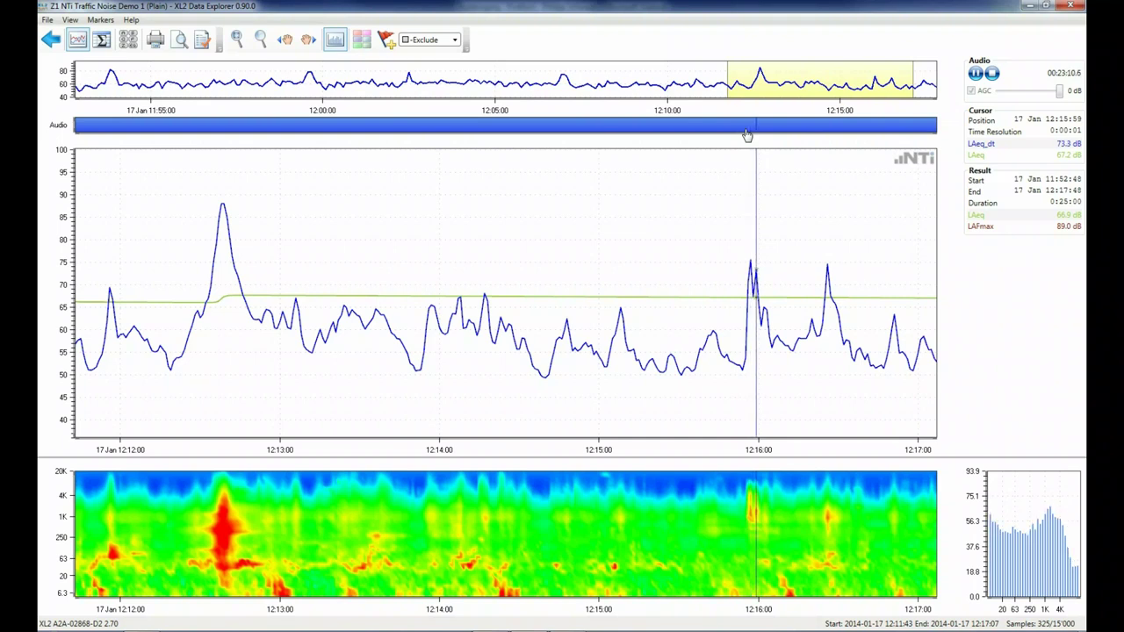
# Stop playback and mark 12:15:54–12:16:04 as a Marker 1 region over the peak.
pyautogui.press('space')
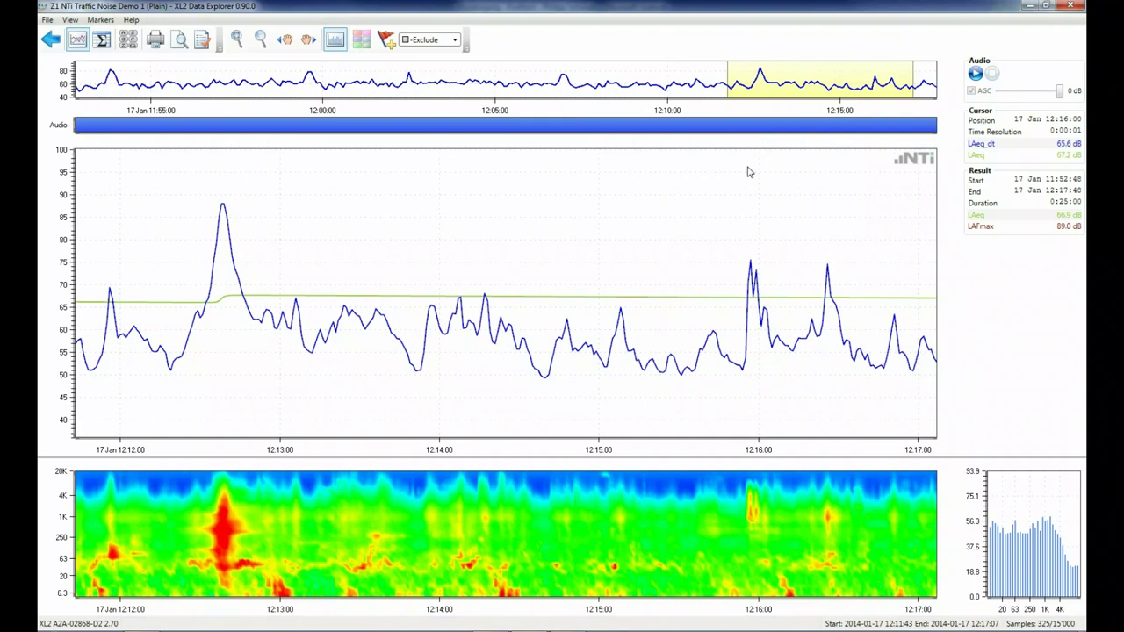
pyautogui.moveTo(748, 174)
pyautogui.mouseDown()
pyautogui.moveTo(568, 176)
pyautogui.moveTo(498, 146)
pyautogui.moveTo(475, 97)
pyautogui.mouseUp()
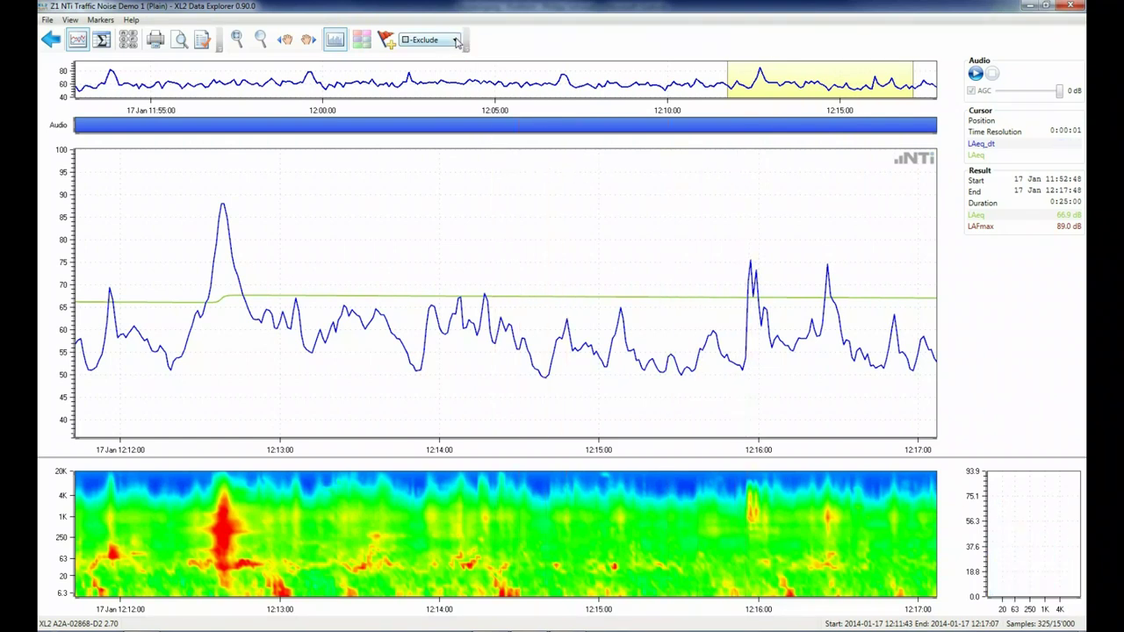
pyautogui.click(454, 40)
pyautogui.click(425, 62)
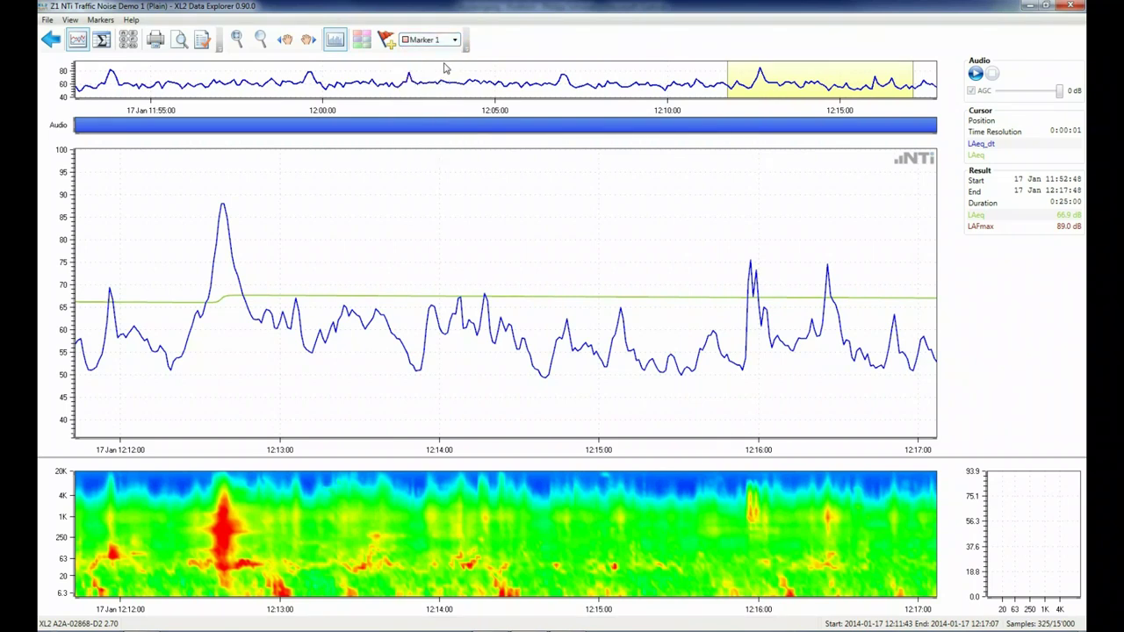
pyautogui.click(388, 41)
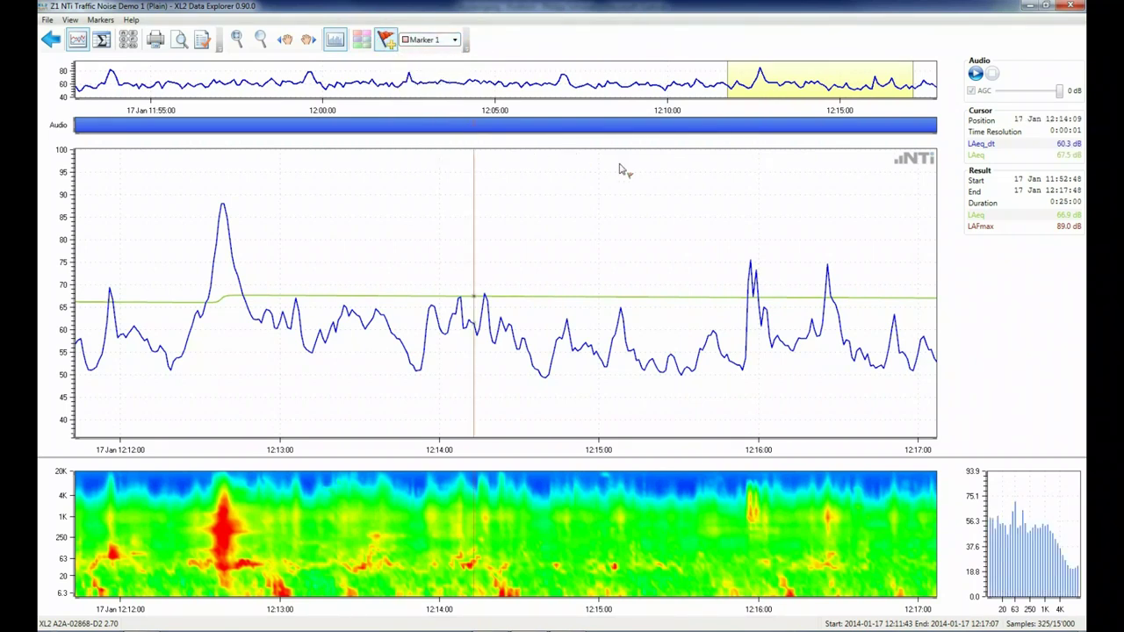
pyautogui.click(745, 180)
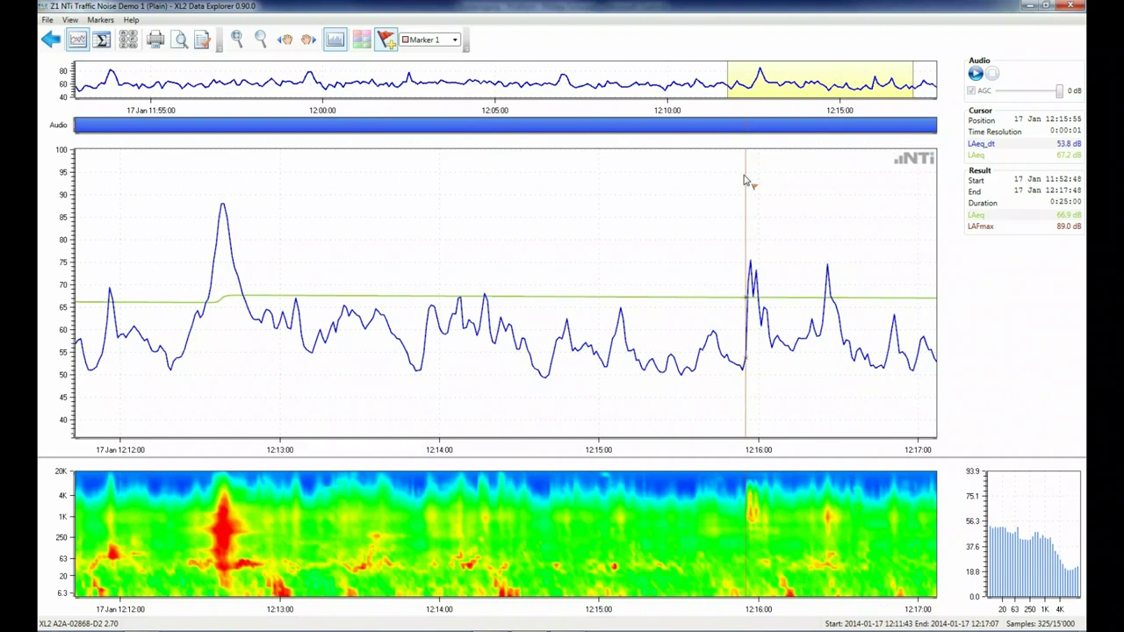
pyautogui.moveTo(745, 180)
pyautogui.mouseDown()
pyautogui.moveTo(777, 193)
pyautogui.moveTo(764, 195)
pyautogui.mouseUp()
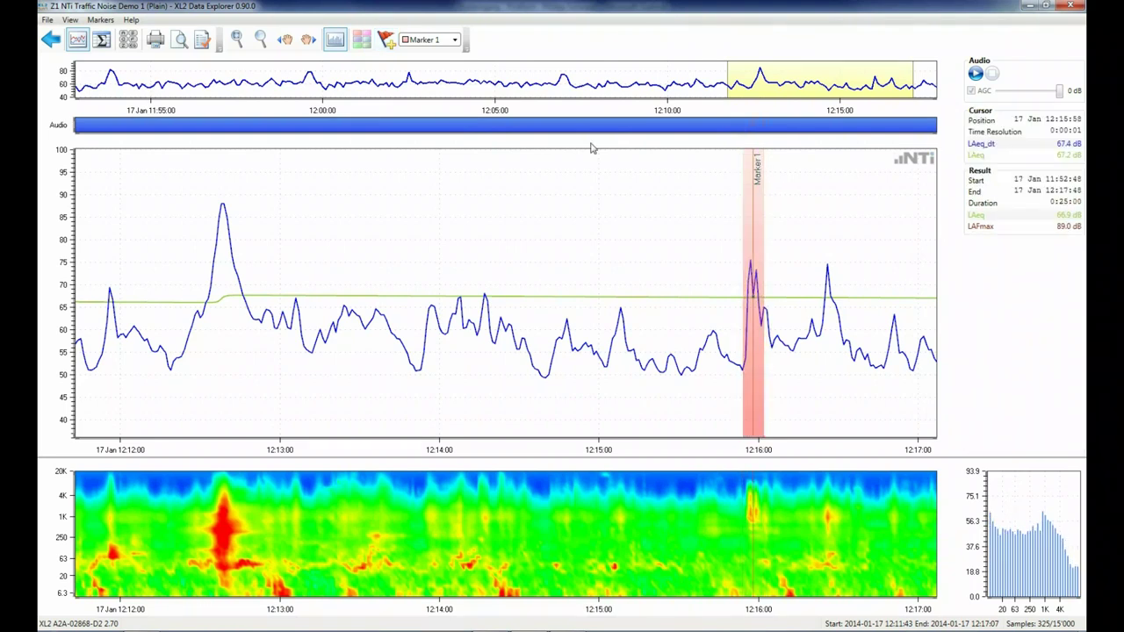
# Rename the Marker 1 type to Bell, then return to Projects and select Traffic Noise Demo 2 (Processed).
pyautogui.click(366, 46)
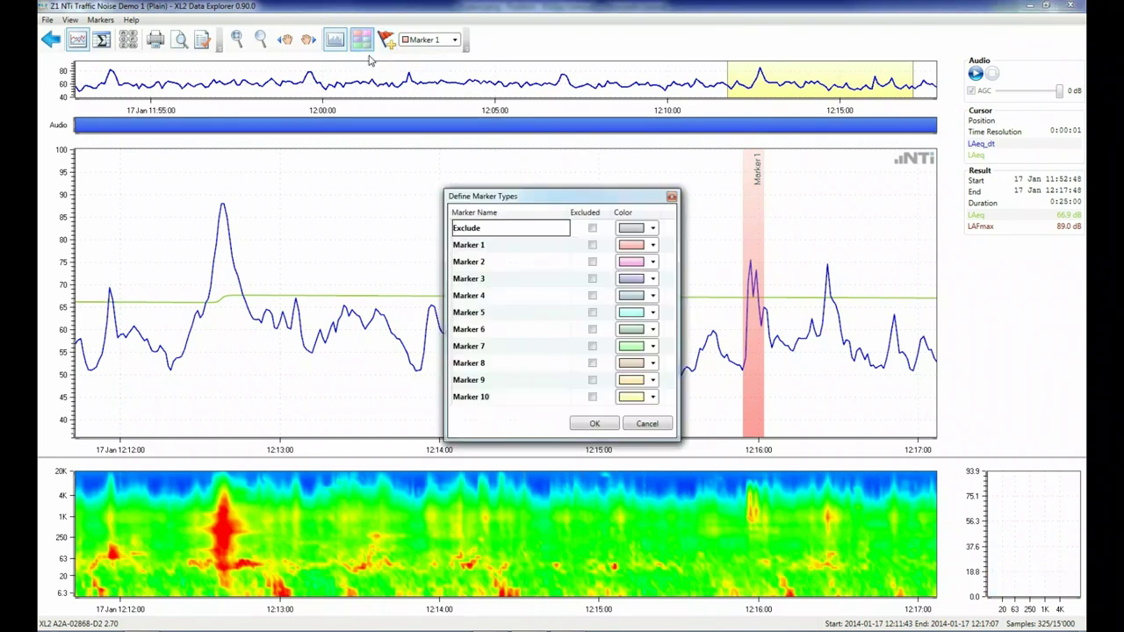
pyautogui.click(499, 245)
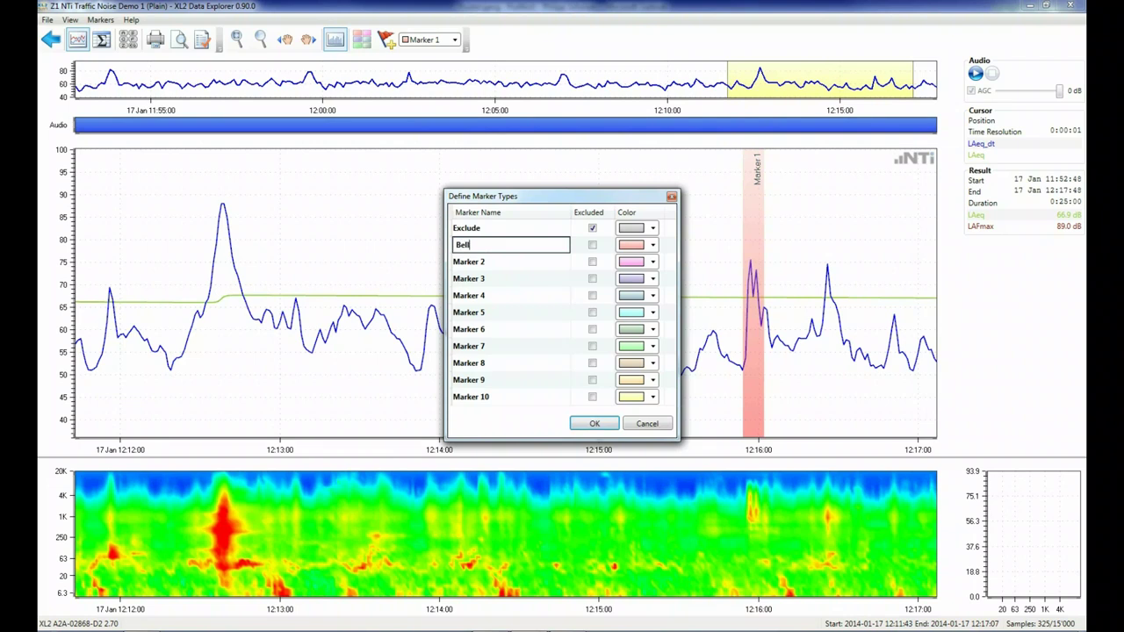
pyautogui.click(594, 424)
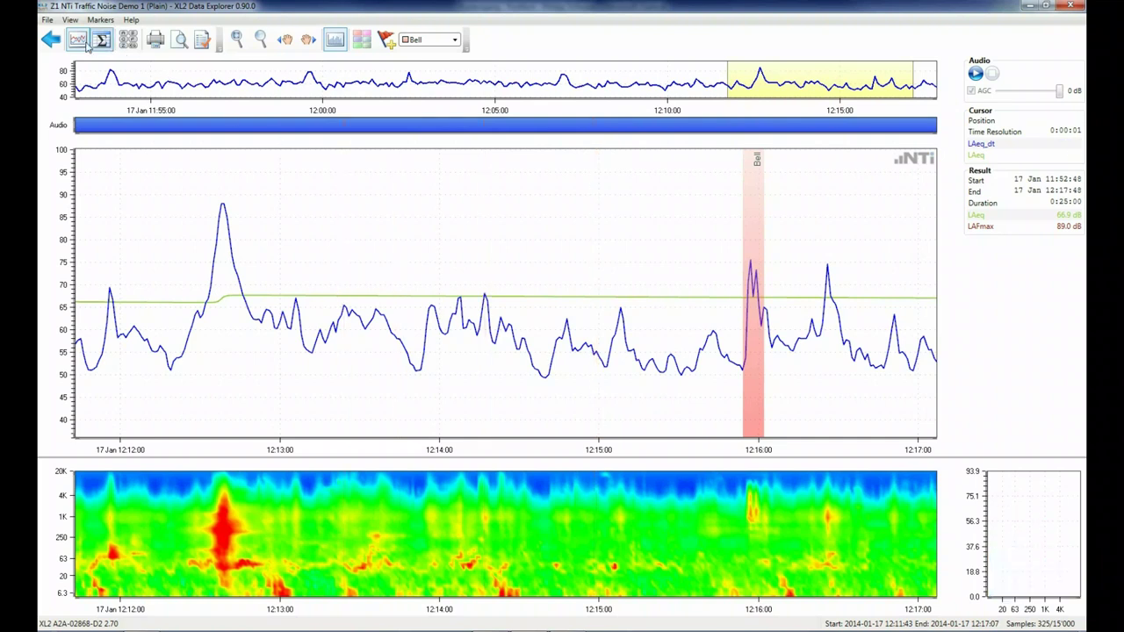
pyautogui.click(59, 44)
pyautogui.click(116, 85)
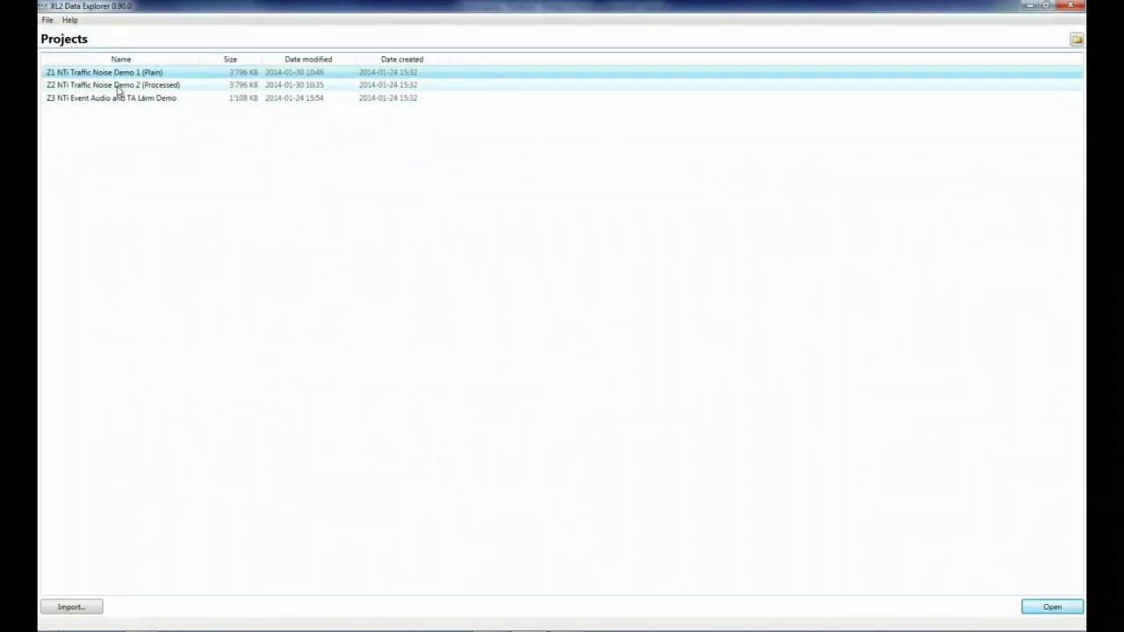
# Open the Traffic Noise Demo 2 (Processed) project.
pyautogui.click(1050, 607)
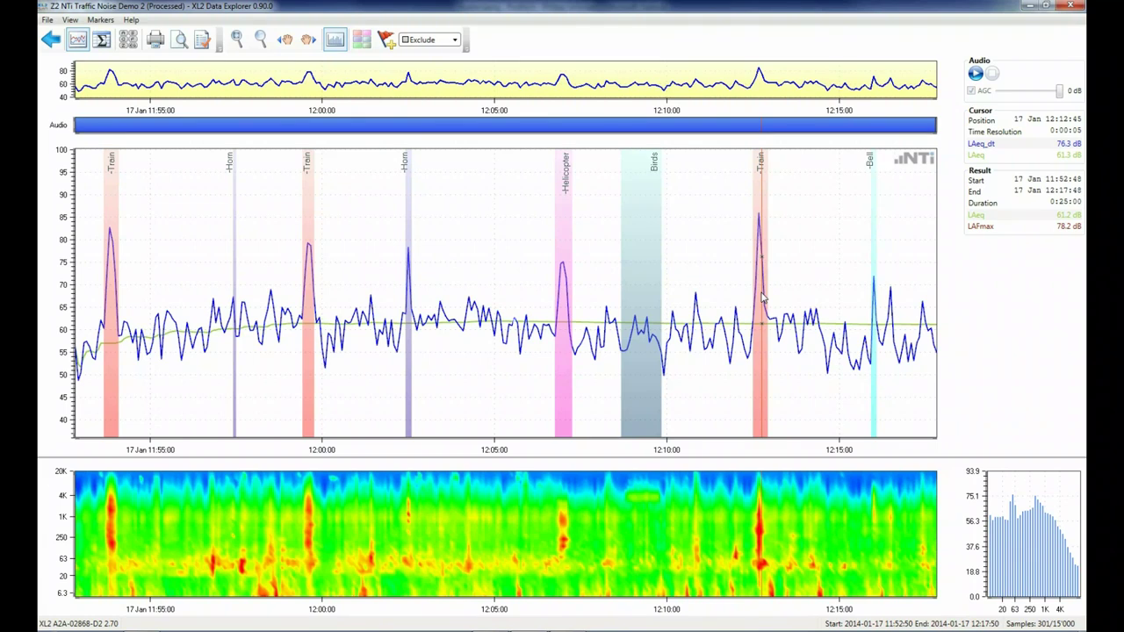
# Untick Excluded for the Train marker type so Demo 2's LAeq becomes 66.6 dB.
pyautogui.click(366, 38)
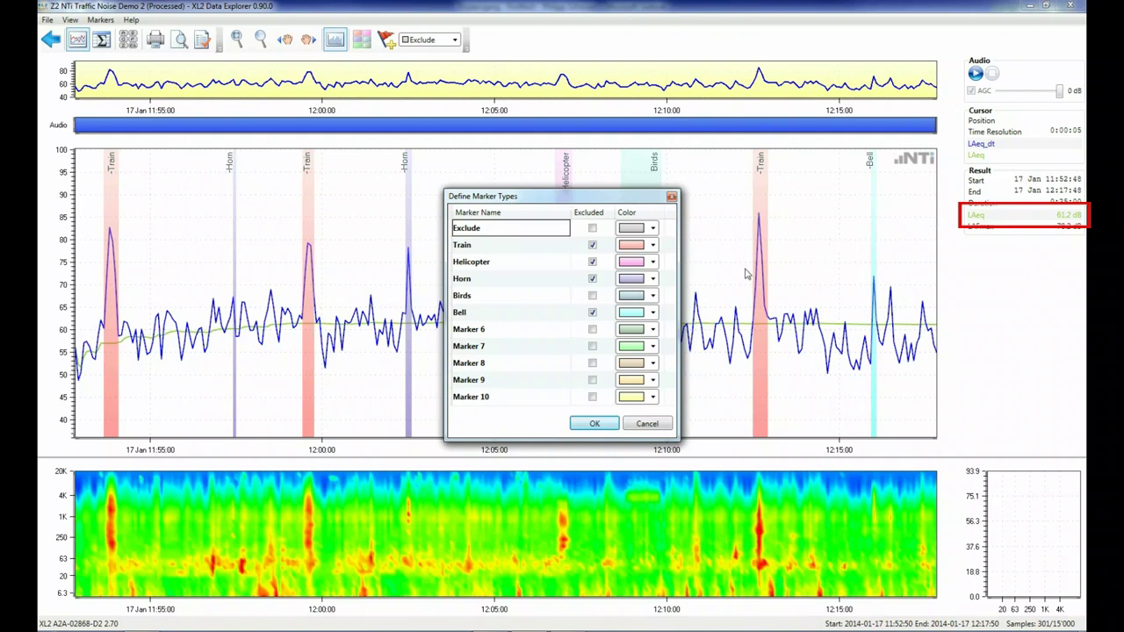
pyautogui.click(593, 246)
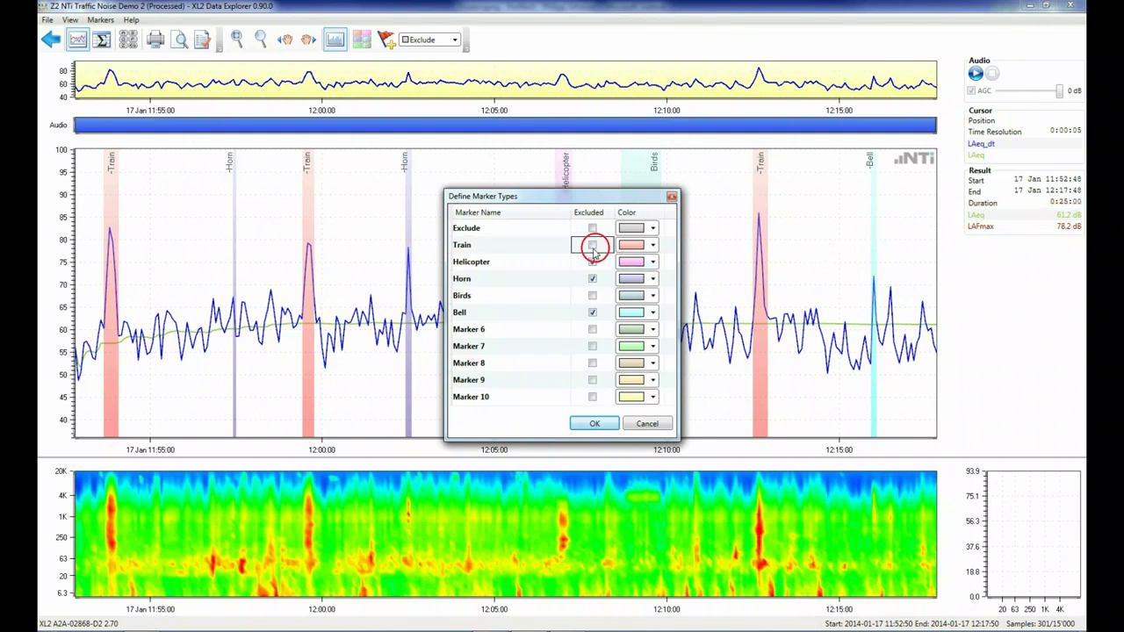
pyautogui.click(594, 426)
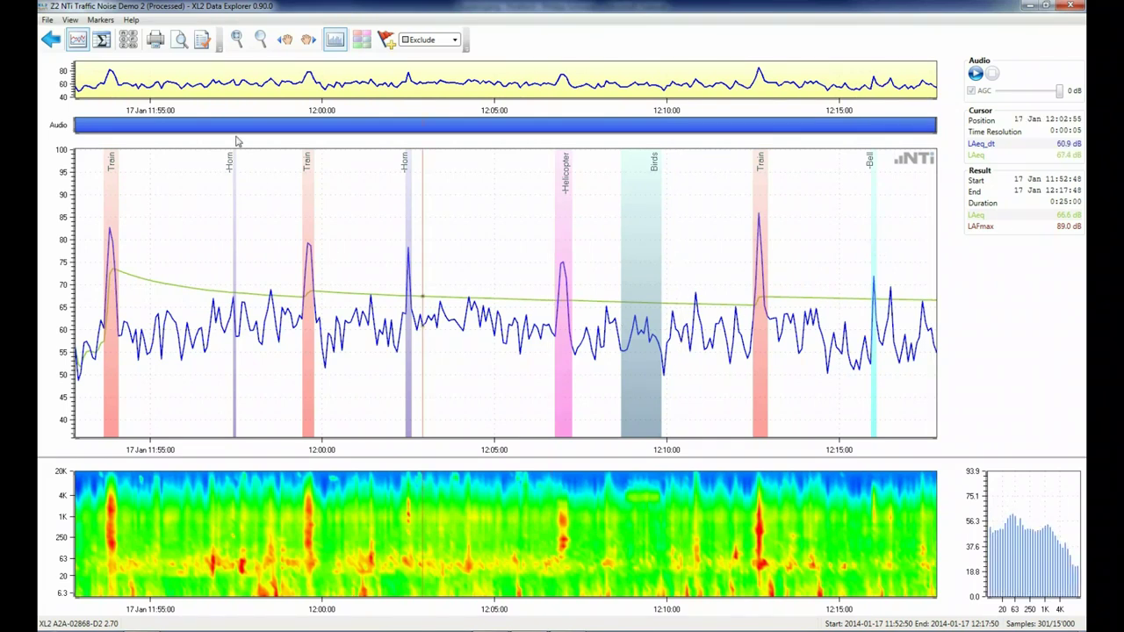
# Preview the Demo 2 report and zoom in twice on its pages.
pyautogui.click(179, 42)
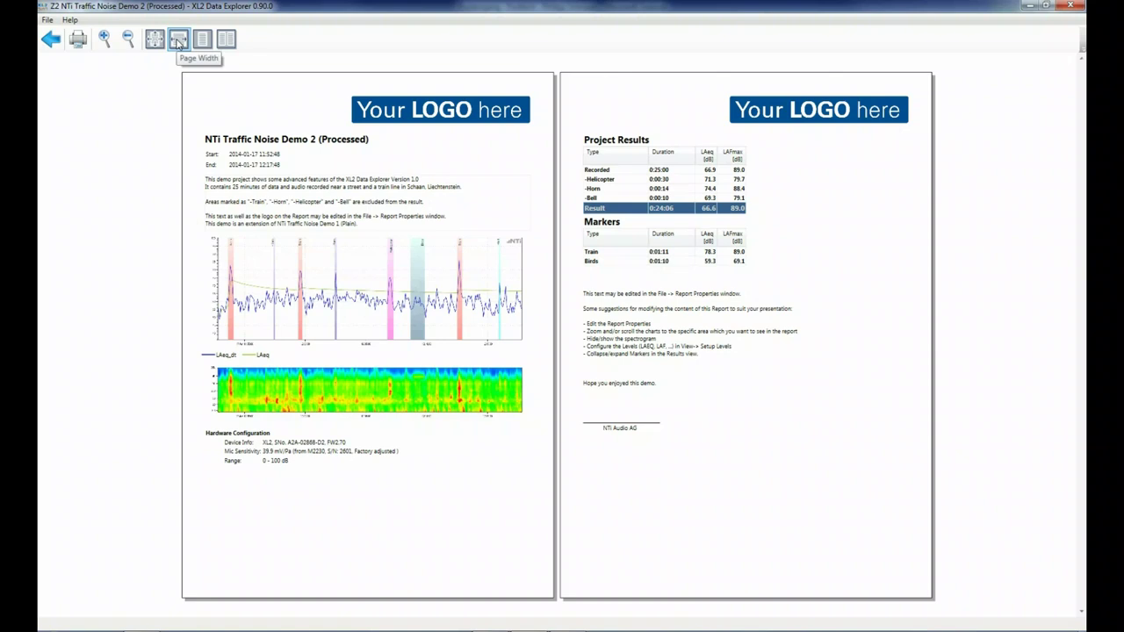
pyautogui.click(103, 40)
pyautogui.click(104, 39)
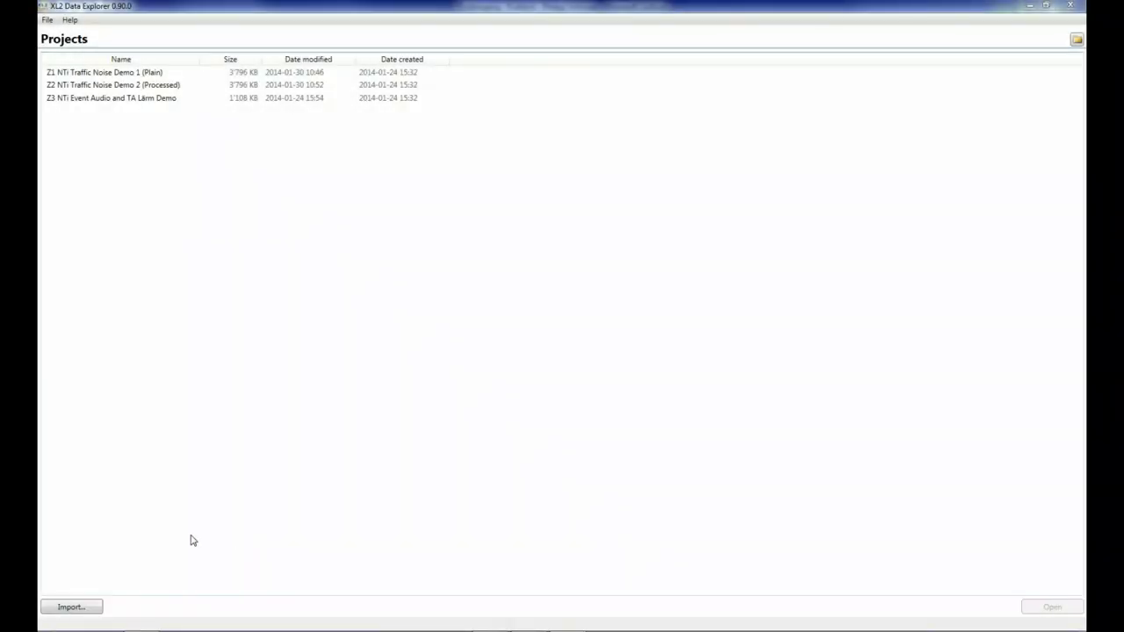
# Import 2014-01-29_SLM_000.XL2 and open it, showing the 3:20 recording with LAeq 70.8 dB.
pyautogui.click(63, 611)
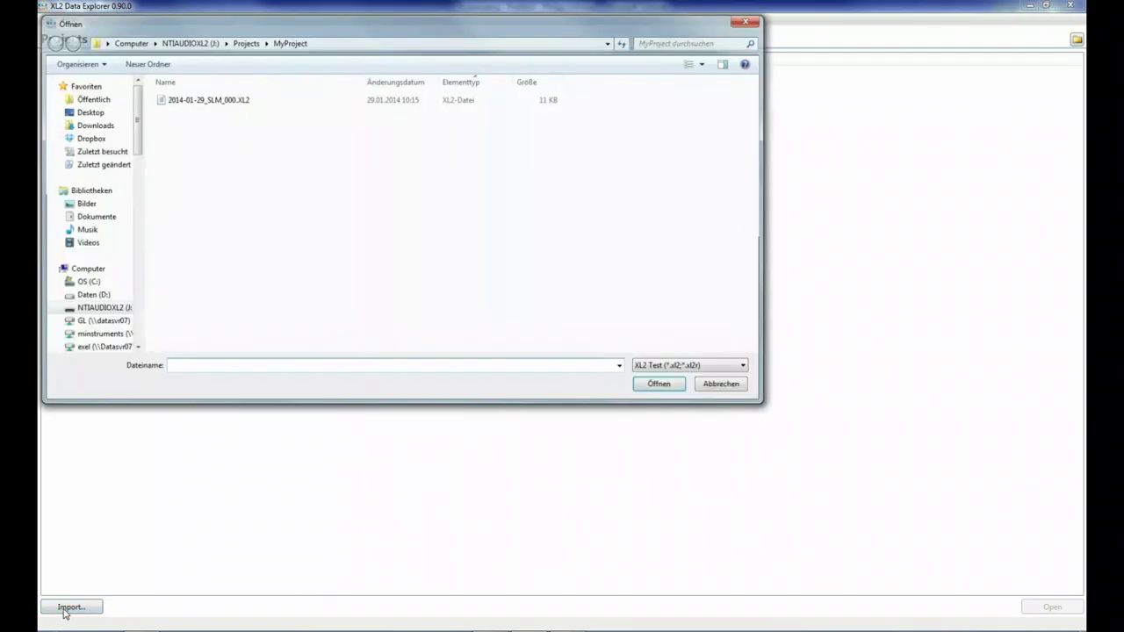
pyautogui.click(183, 101)
pyautogui.click(662, 387)
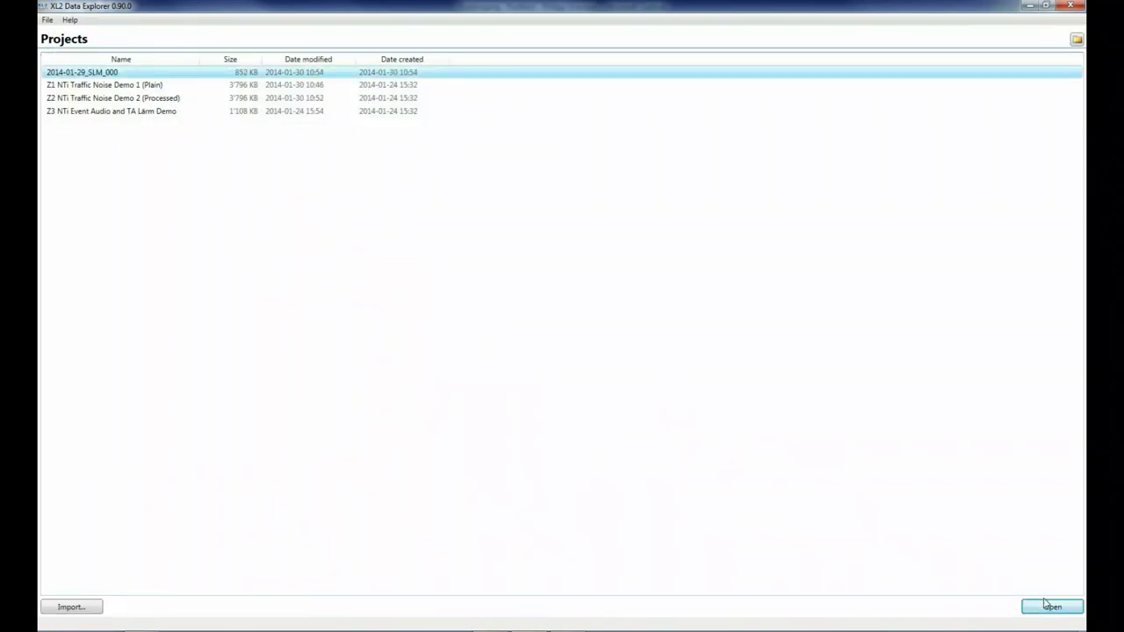
pyautogui.click(1052, 606)
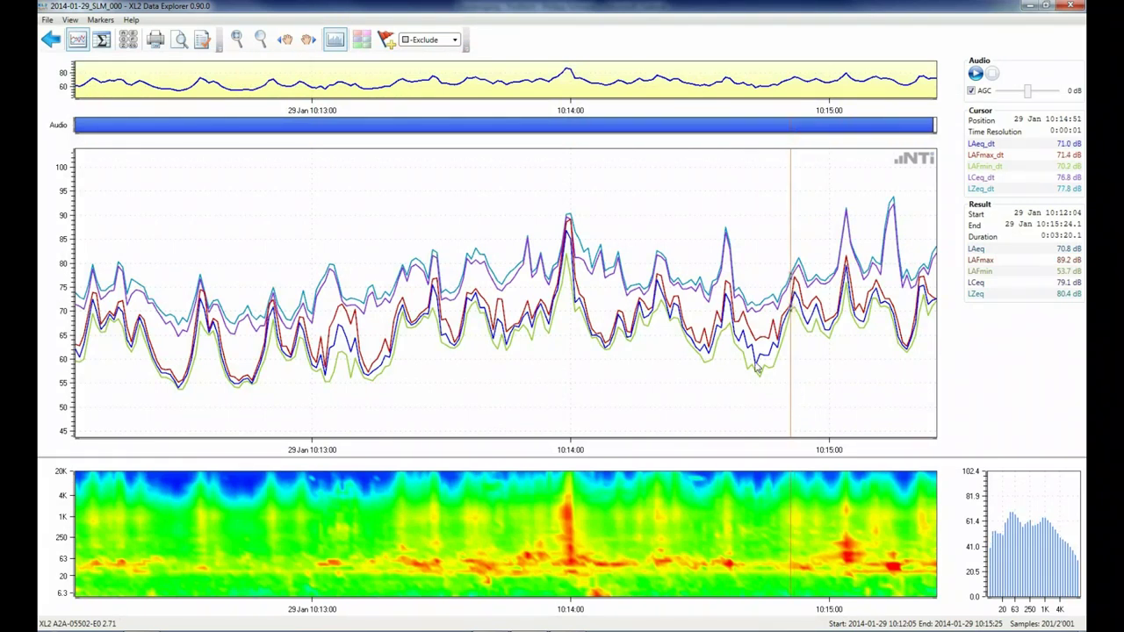
pyautogui.click(565, 132)
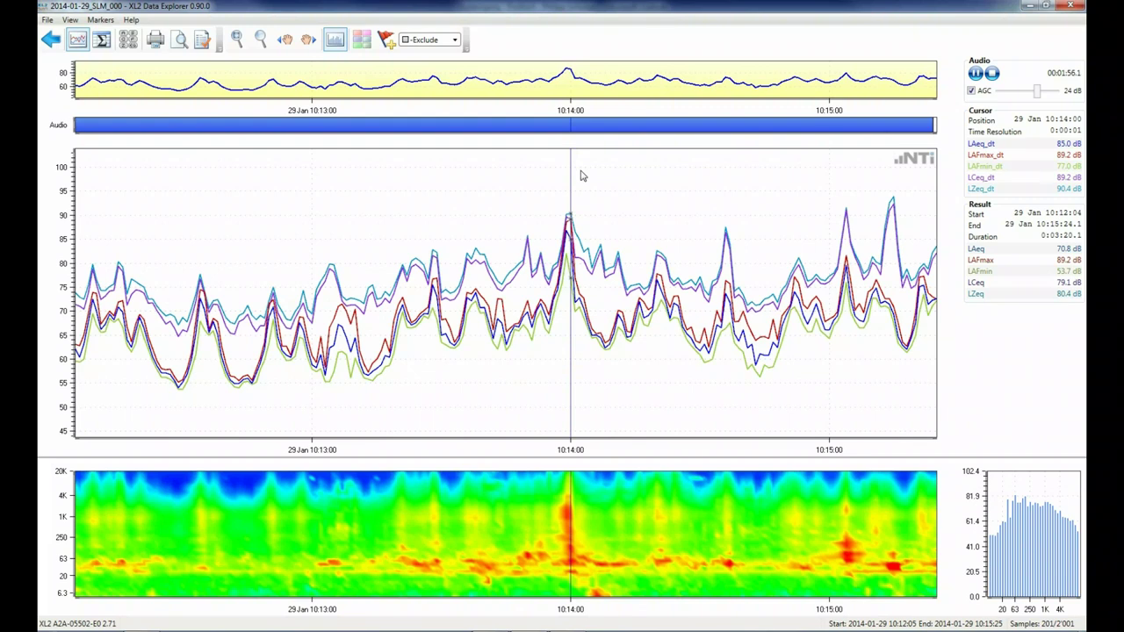
pyautogui.click(580, 175)
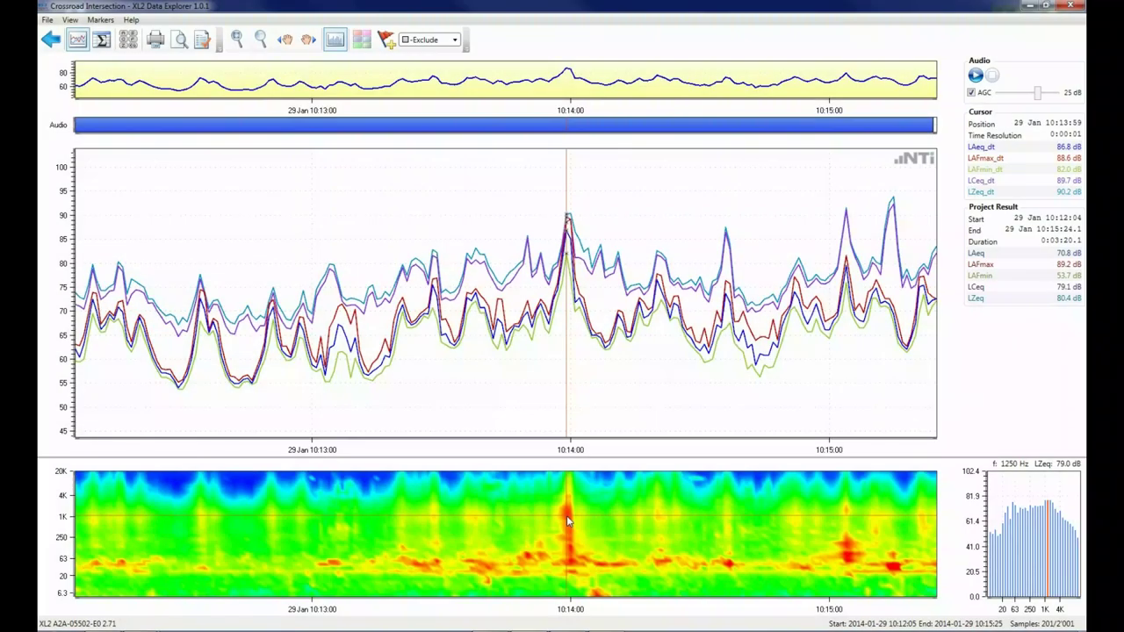
# Lock the cursor at 10:14 and title the report 'Traffic Noise at Schaan Intersection' with introduction and conclusion.
pyautogui.rightClick(567, 516)
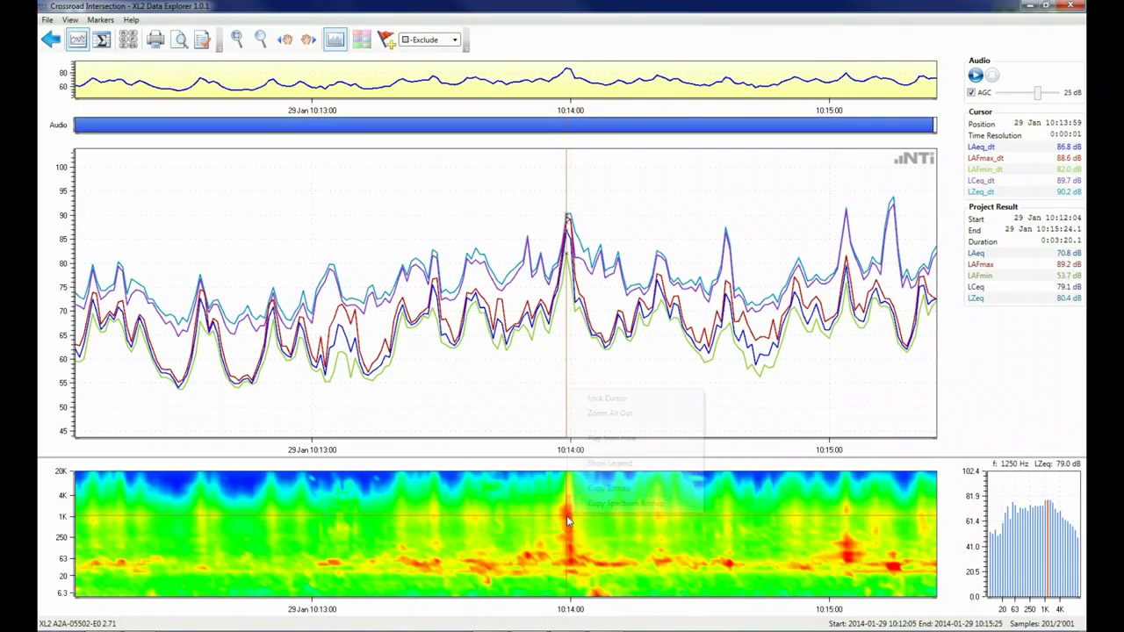
pyautogui.click(597, 402)
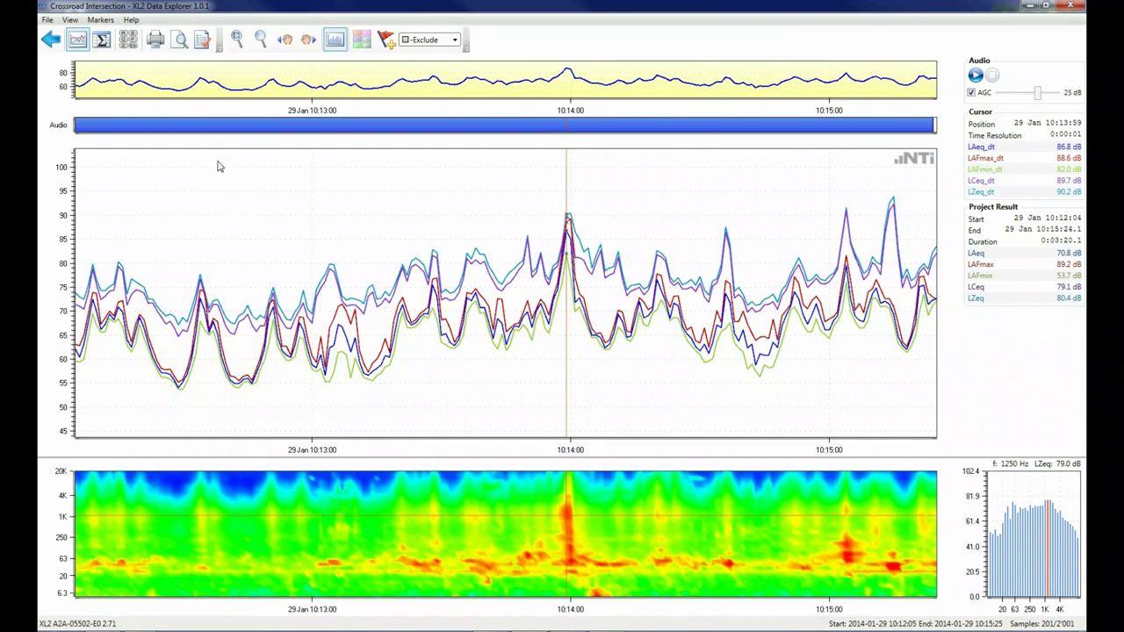
pyautogui.click(201, 41)
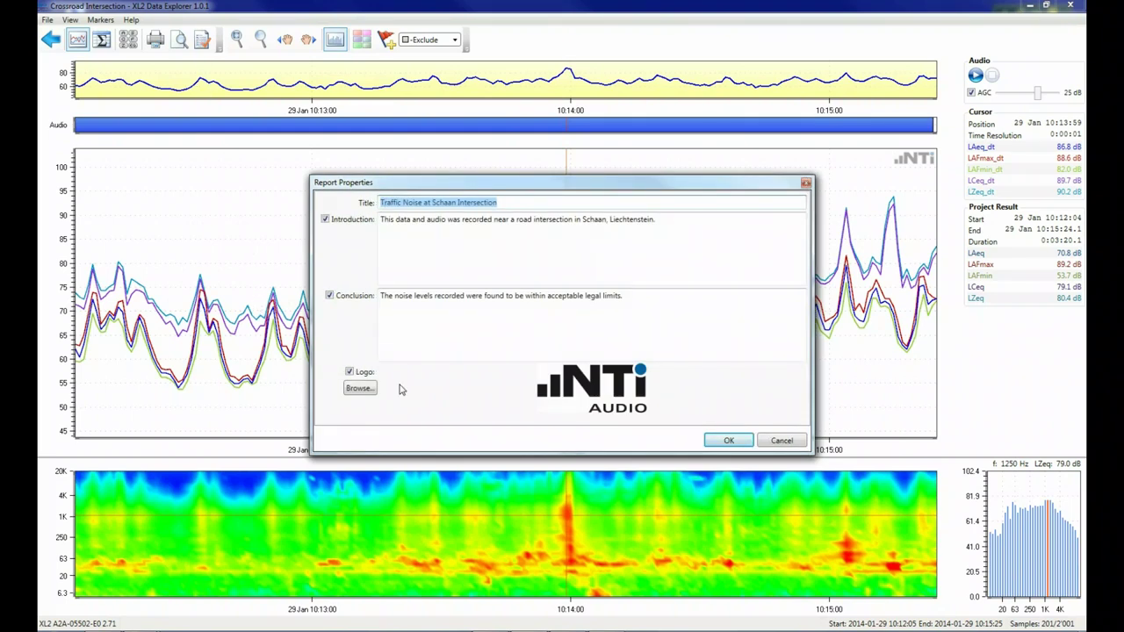
pyautogui.click(729, 441)
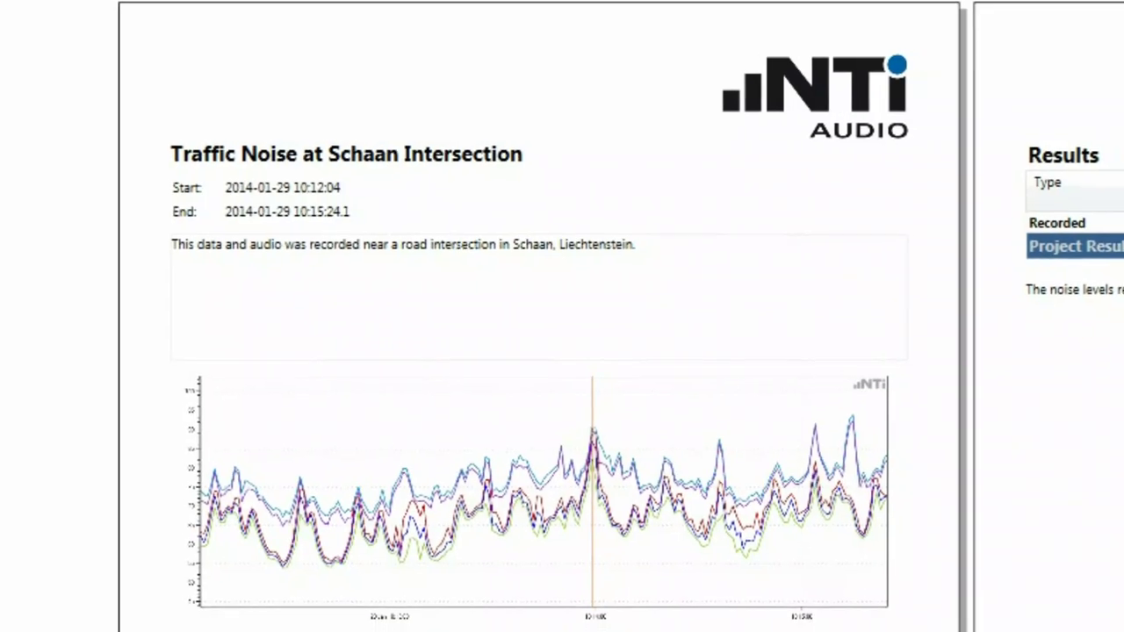